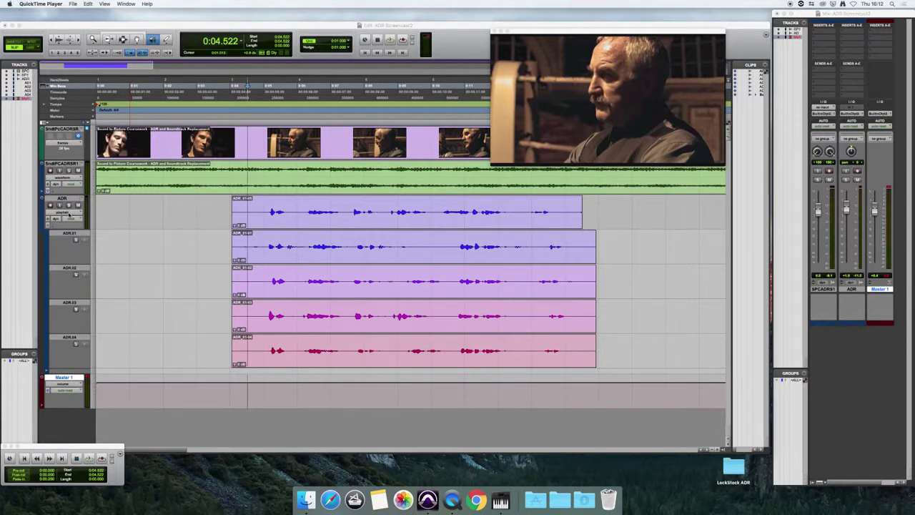
Step: Show the ADR track in playlists view and mute the film's original audio track
left_click(68, 214)
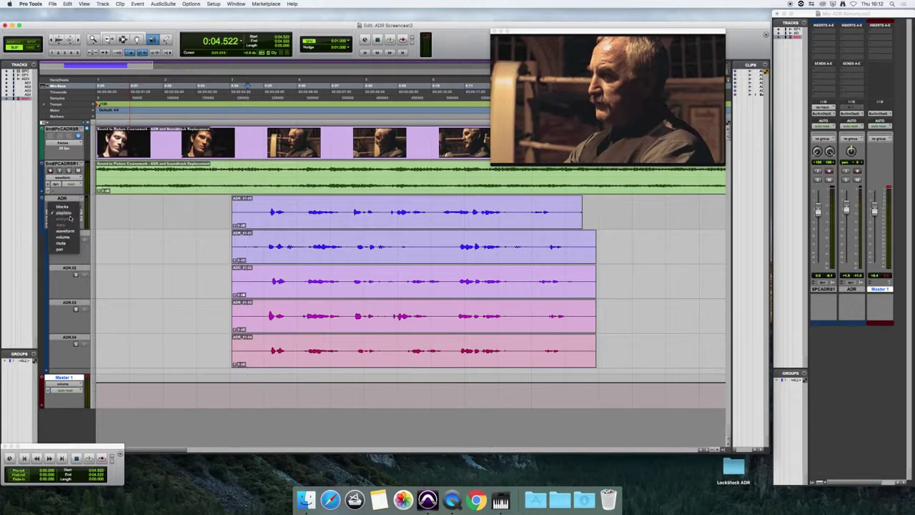
left_click(69, 214)
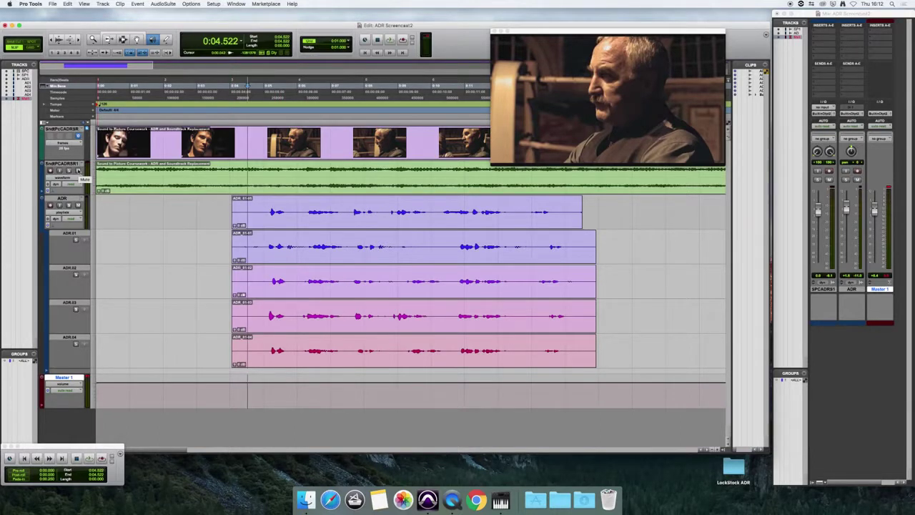
left_click(78, 170)
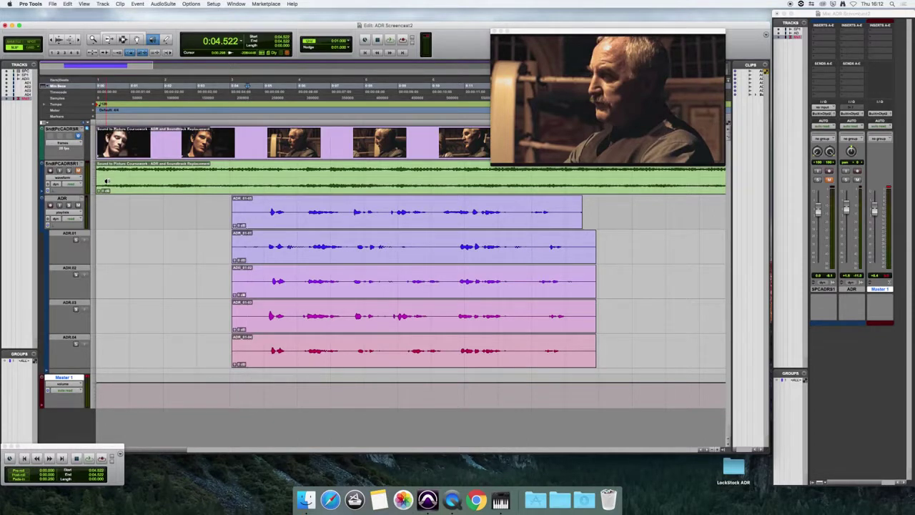
Step: Audition the main ADR take against the picture, and solo the ADR.01 take to audition it as well
key("space")
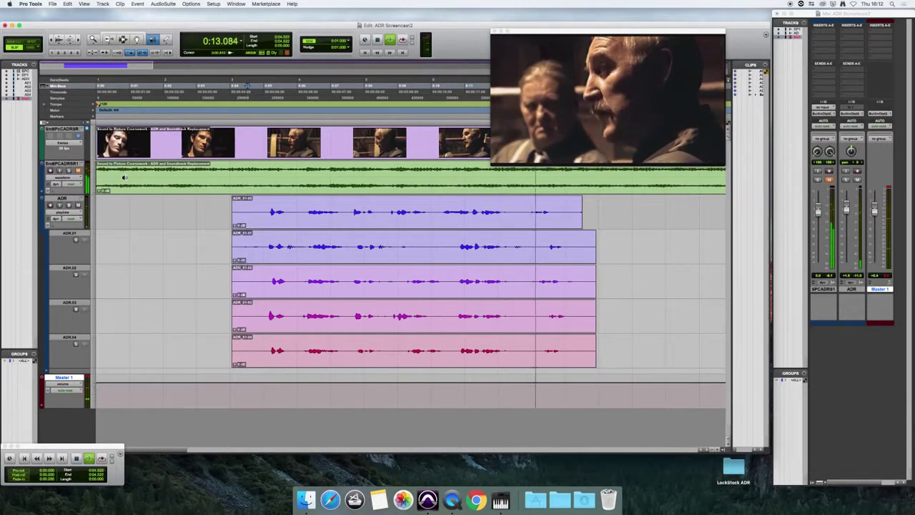
key("space")
left_click(258, 208)
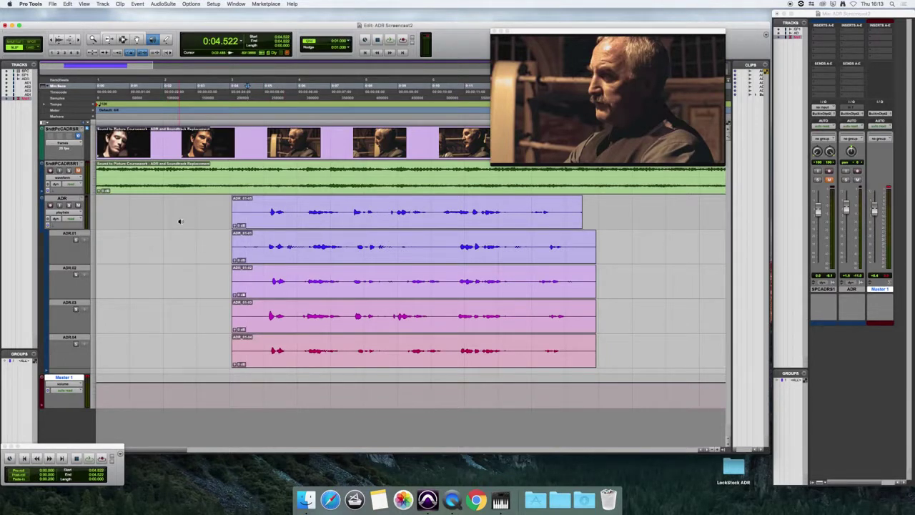
left_click(75, 242)
key("space")
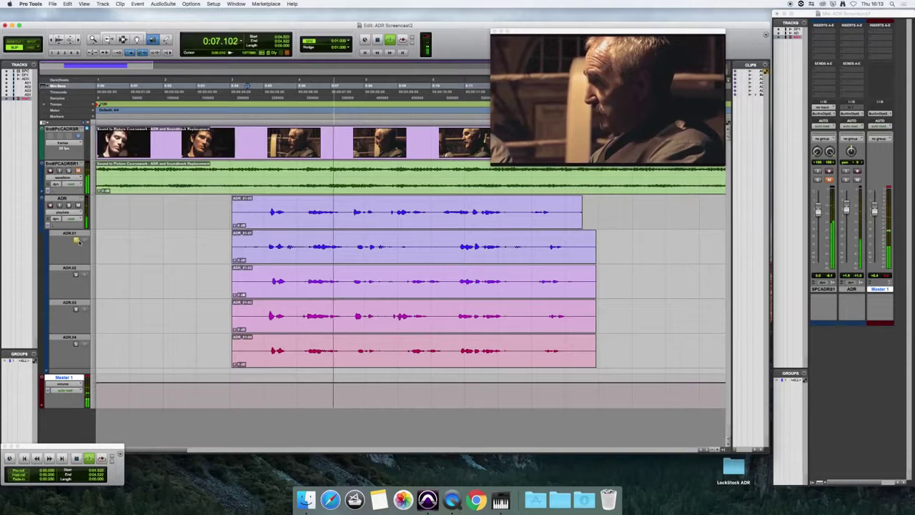
key("space")
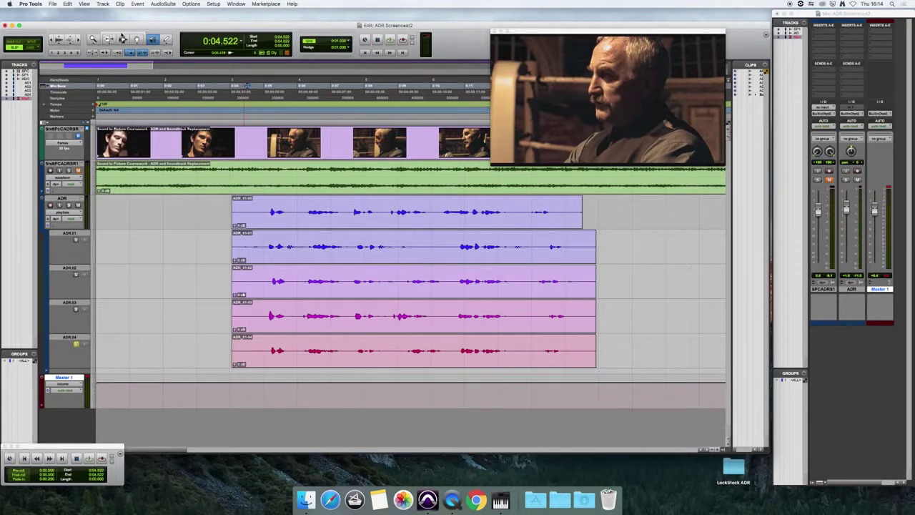
Step: Activate the Smart Tool and create a new playlist named "ADR Comp" on the ADR track
left_click(123, 37)
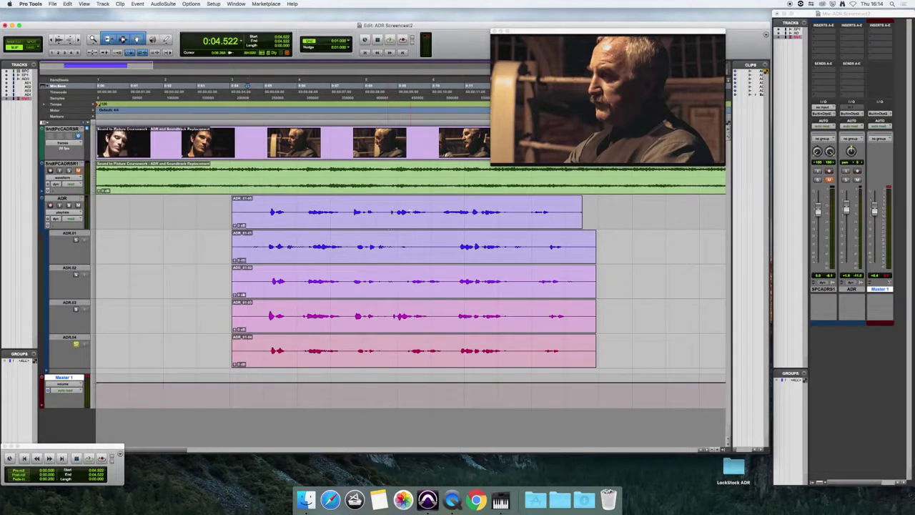
left_click(84, 200)
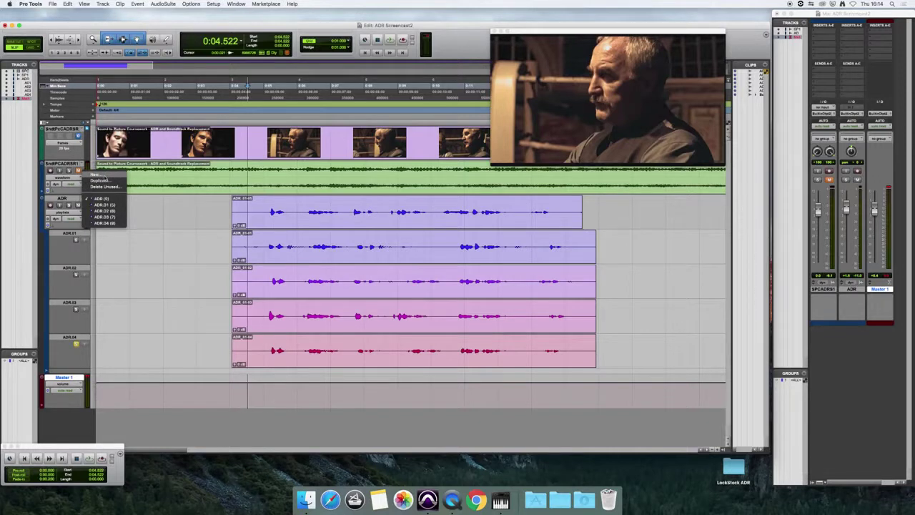
left_click(104, 177)
left_click(426, 177)
key("BackSpace")
key("BackSpace")
key("BackSpace")
type("Comp")
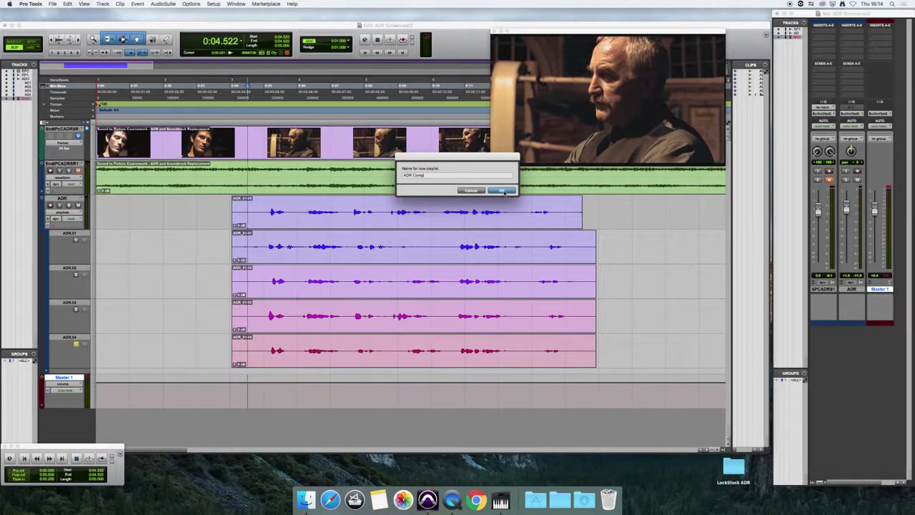
left_click(502, 191)
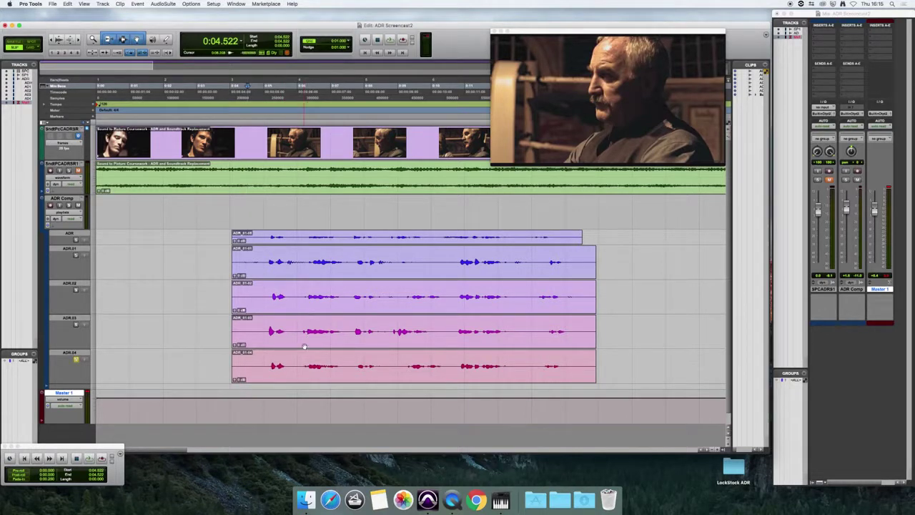
Step: Audition the ADR.04 take and copy its opening phrases, about 0:05.03 to 0:07.57, to the main playlist
left_click(272, 364)
key("space")
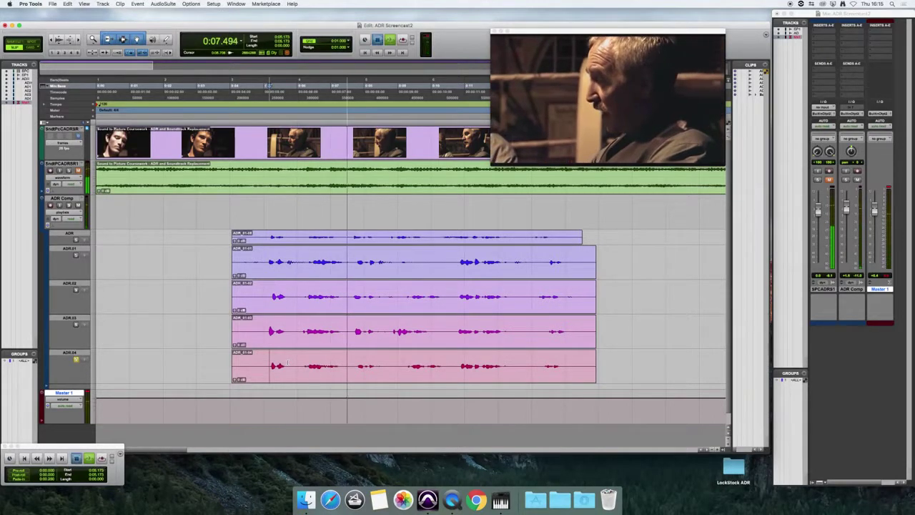
key("space")
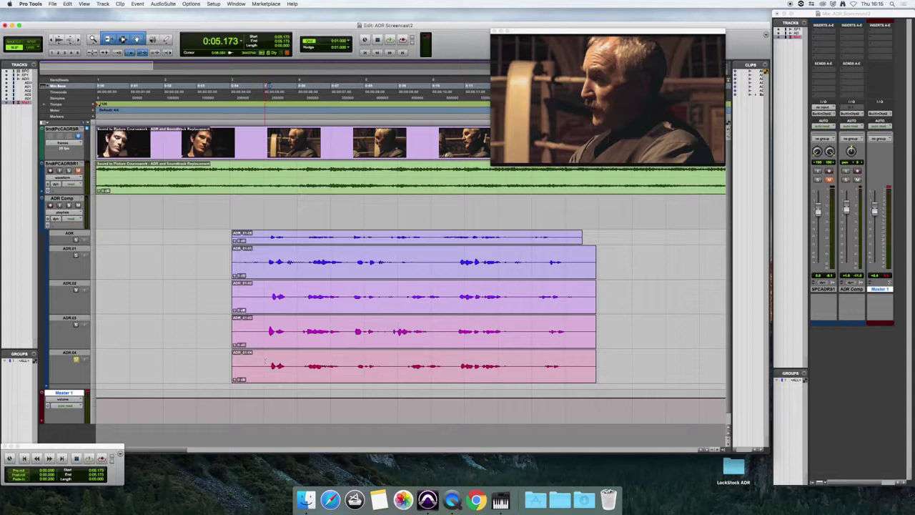
left_click_drag(266, 365, 349, 367)
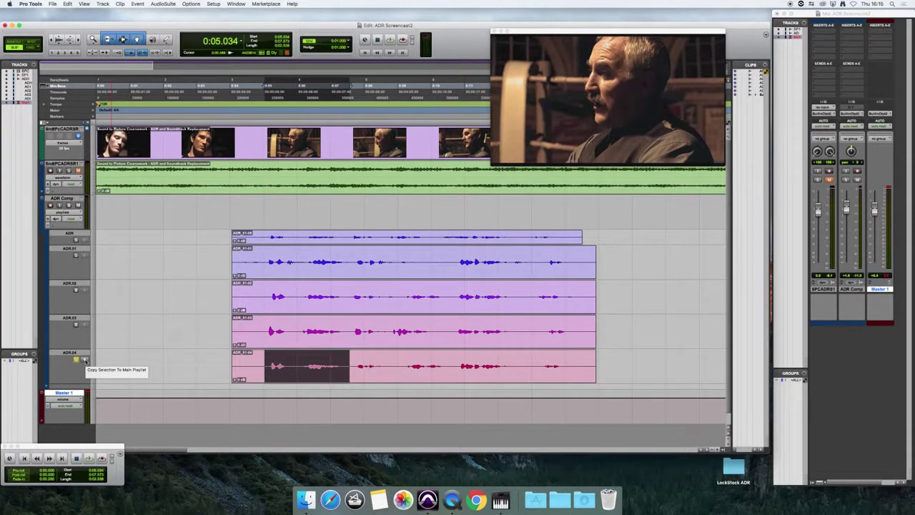
left_click(84, 360)
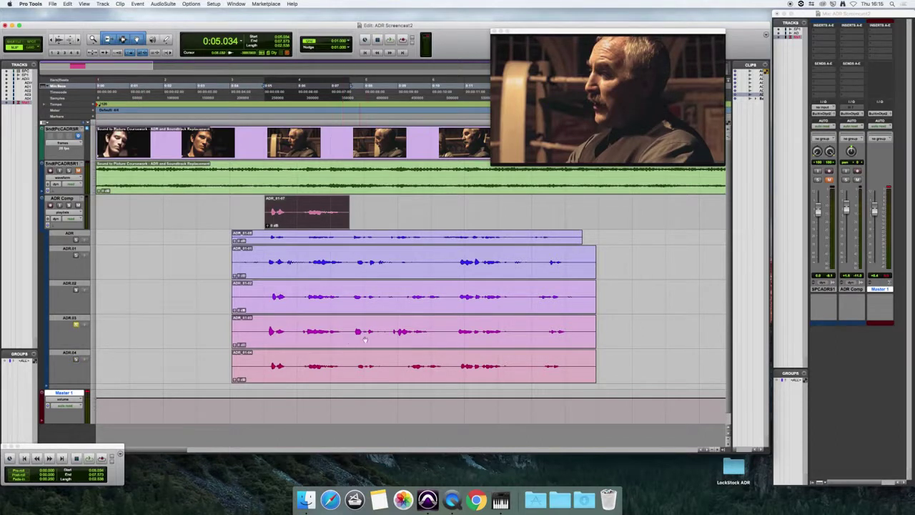
Step: Audition the middle of the ADR.03 take and copy about 0:07.55 to 0:10.18 to the main playlist
left_click(355, 330)
key("space")
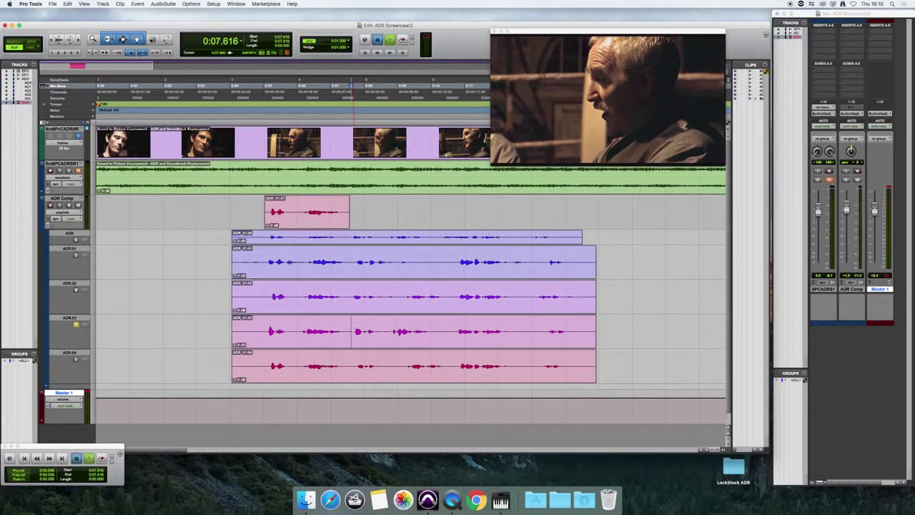
key("space")
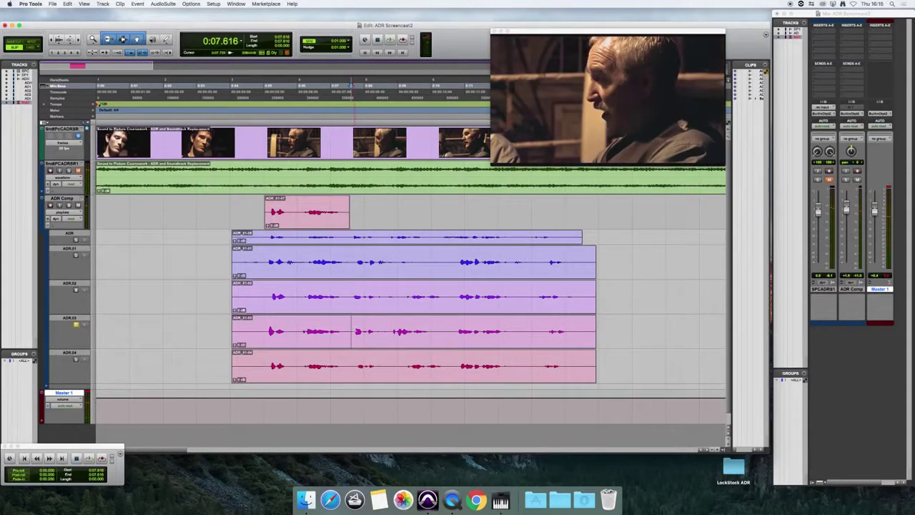
key("space")
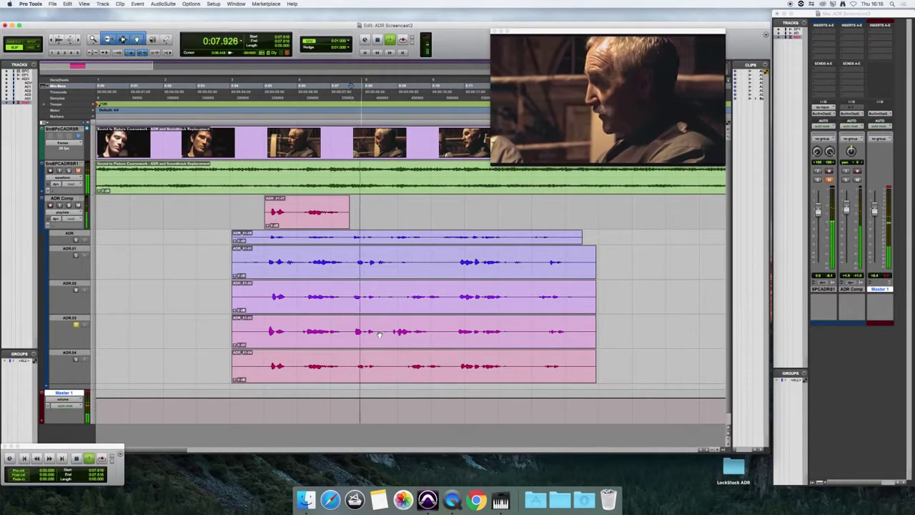
key("space")
left_click(349, 328)
left_click_drag(349, 328, 436, 330)
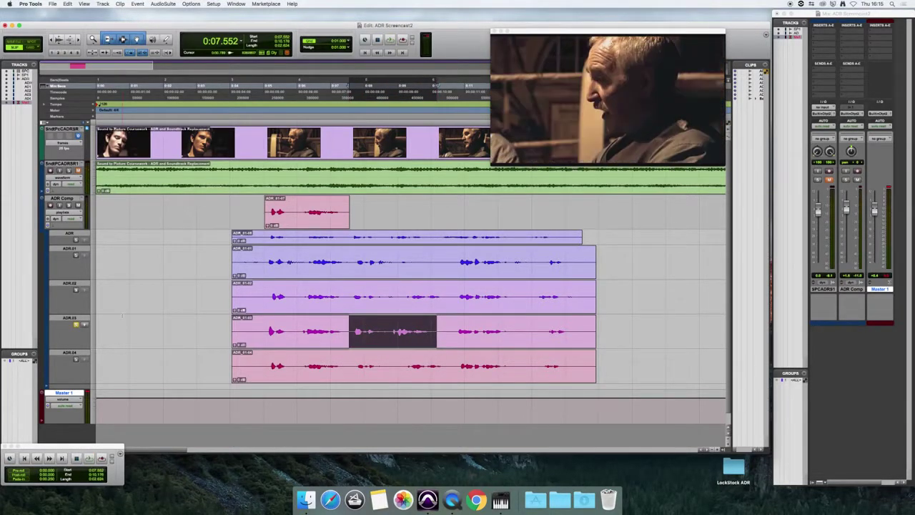
left_click(84, 326)
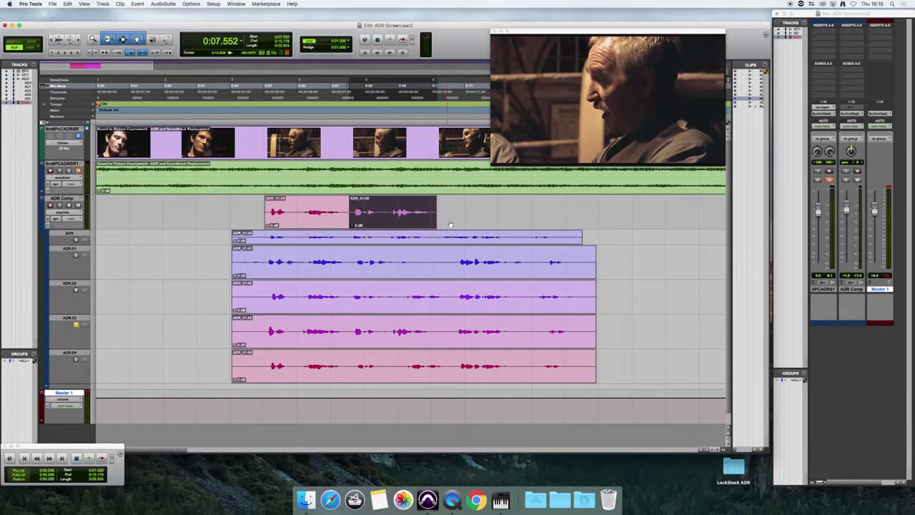
Step: Solo and audition the ADR.02 take, and copy its closing phrases, about 0:10.70 to 0:14.49, to the main playlist
left_click(76, 290)
left_click(456, 293)
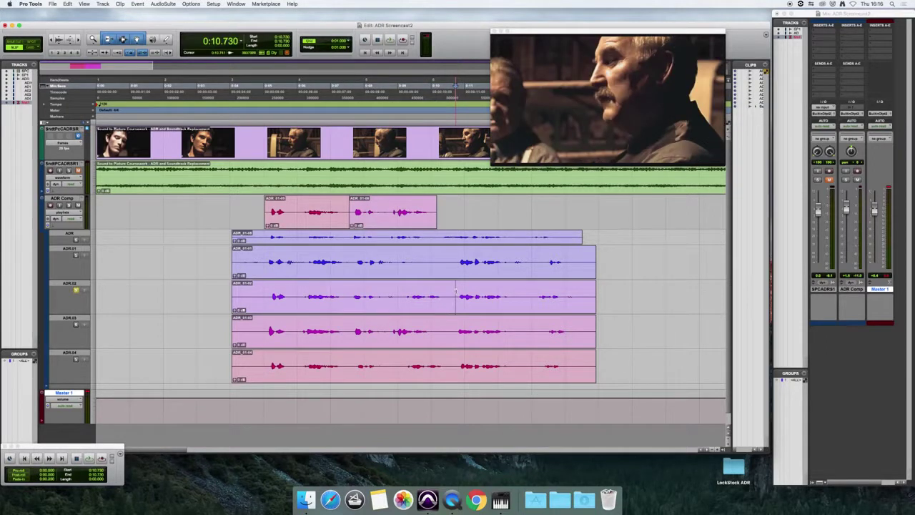
key("space")
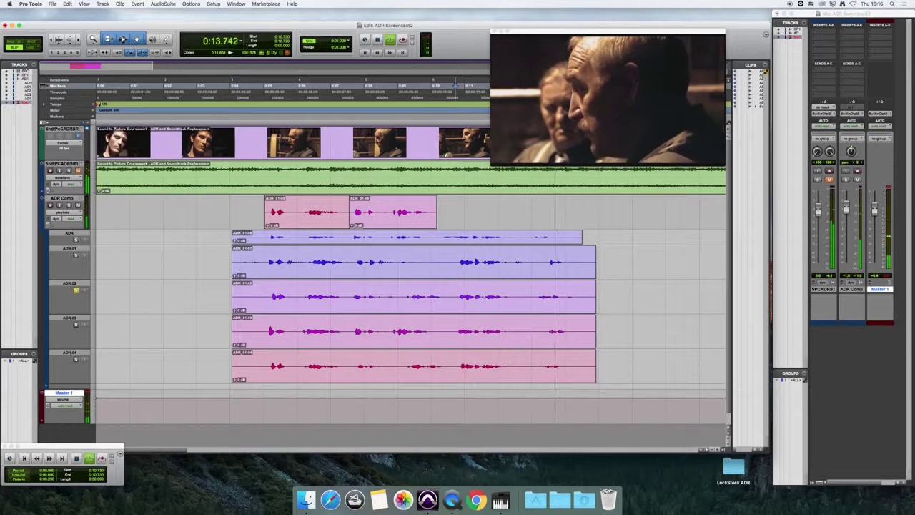
key("space")
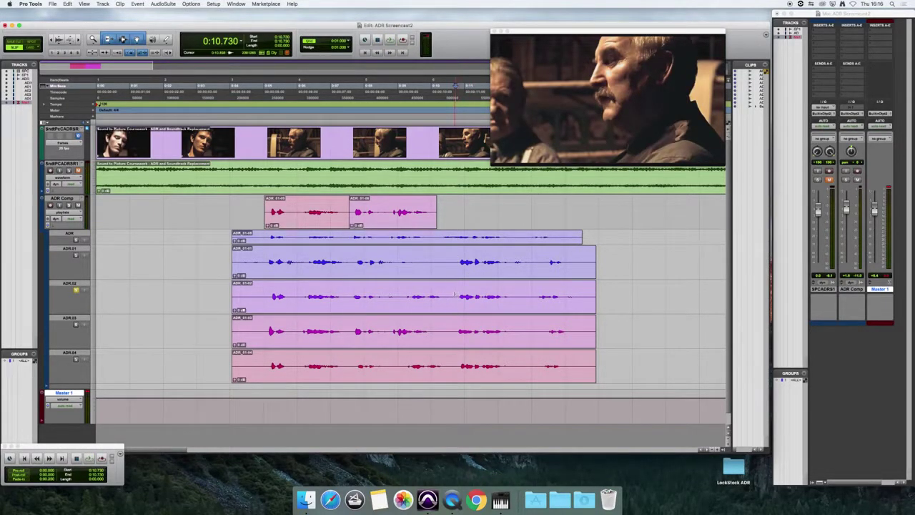
left_click_drag(454, 294, 582, 296)
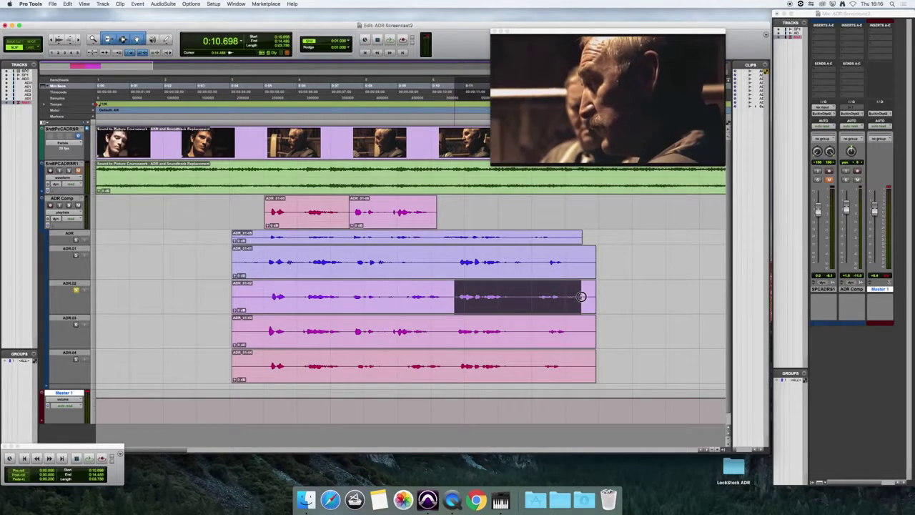
left_click(84, 290)
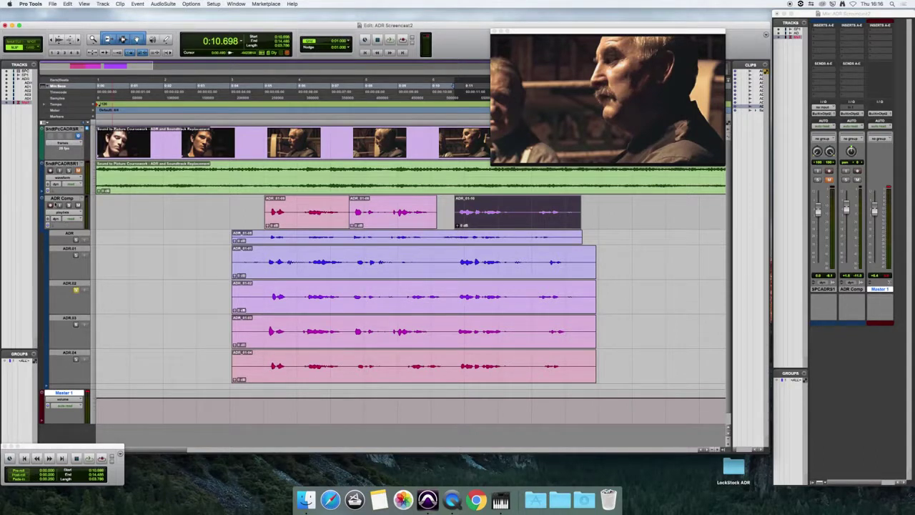
Step: Solo the ADR Comp track and play back the assembled takes from just before the first clip
left_click(68, 205)
left_click(260, 203)
key("space")
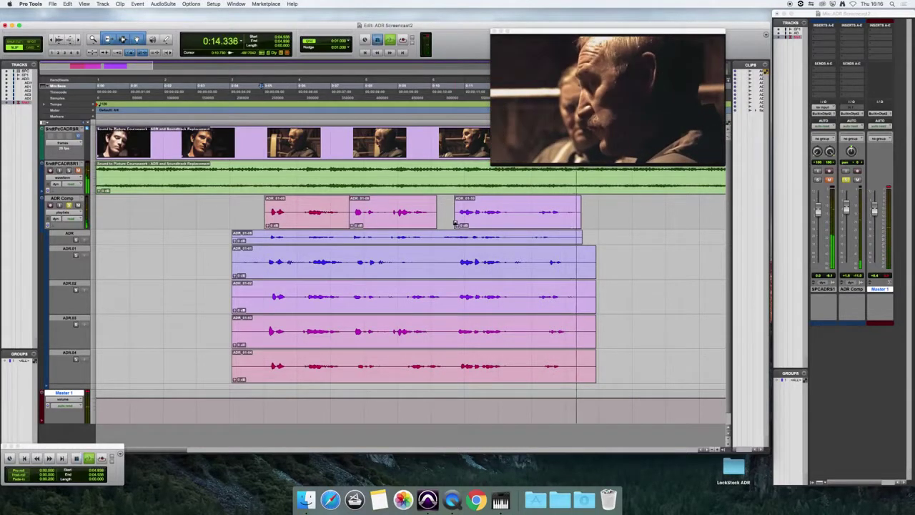
key("space")
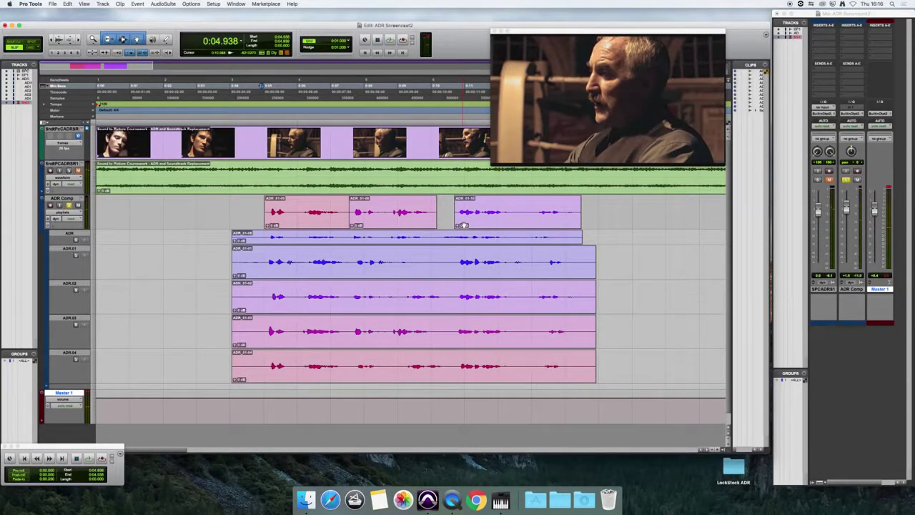